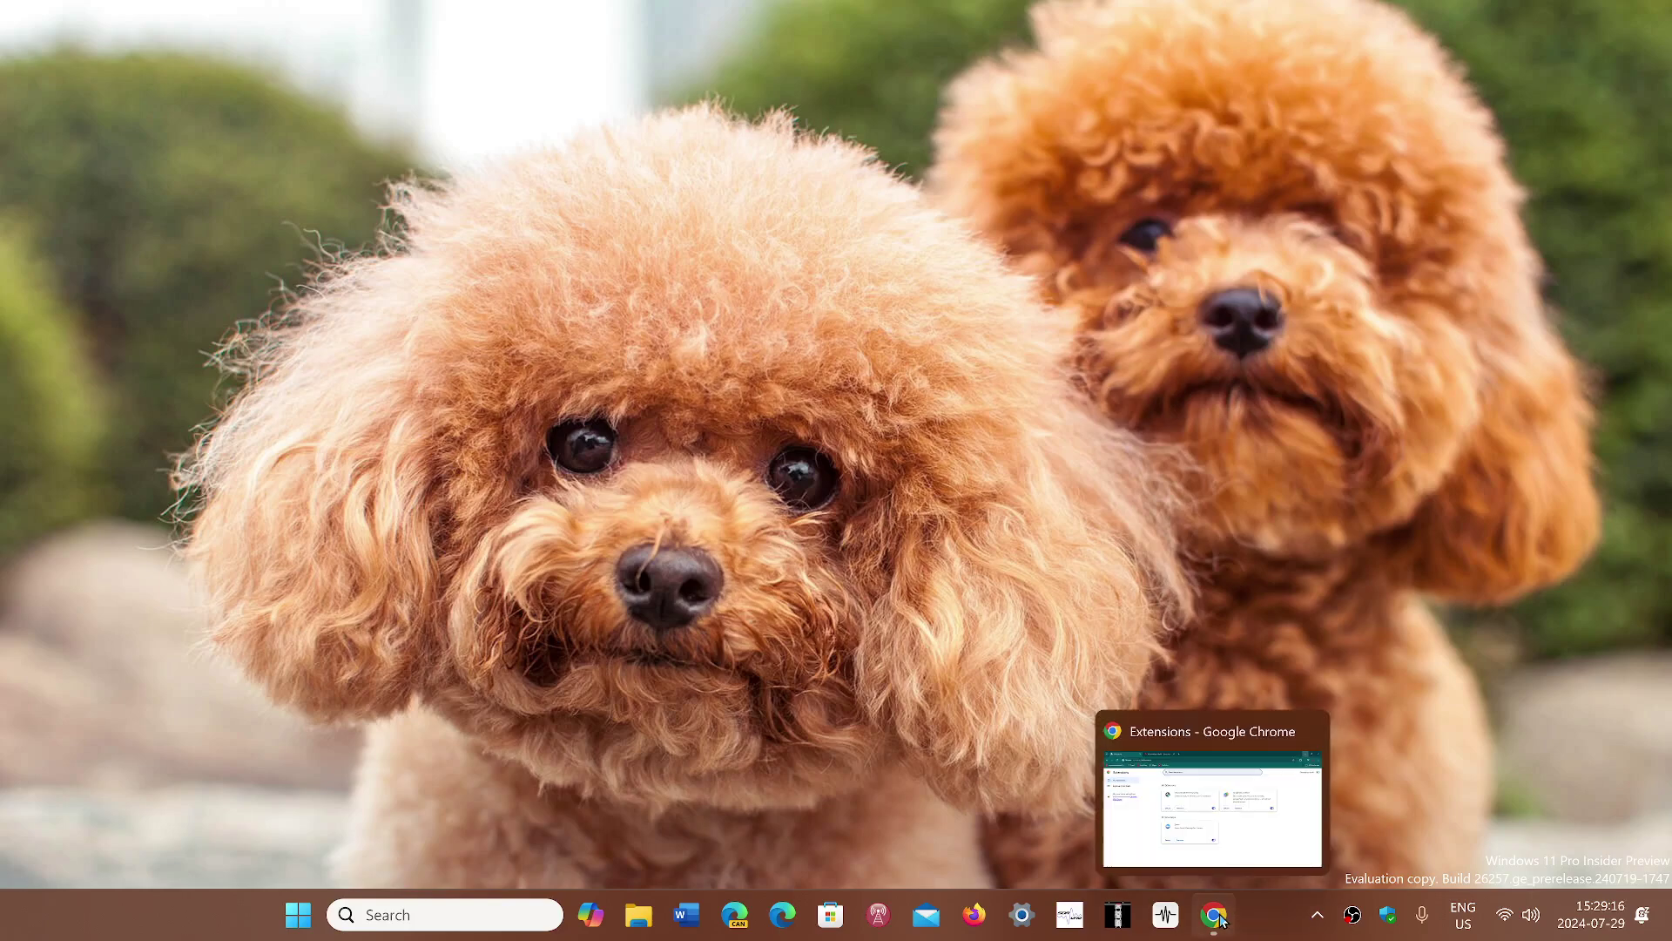
- Restore the Chrome window showing the chrome://extensions page from the taskbar
click(1216, 915)
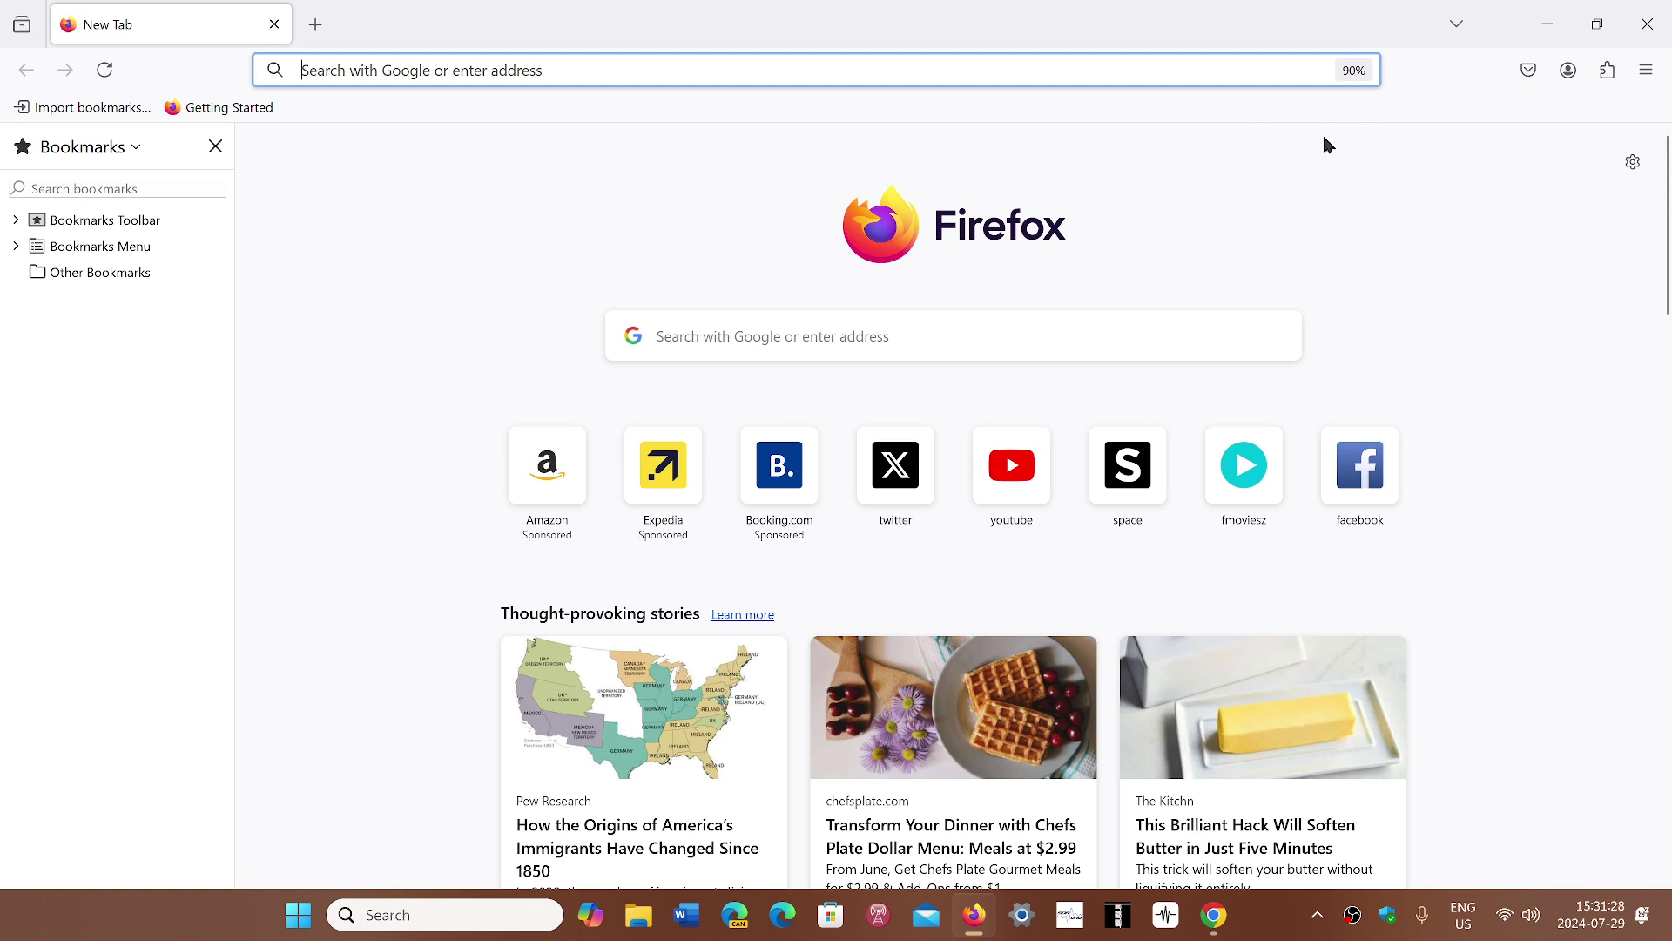
- Close Firefox so the Chrome Extensions page is showing again
click(1648, 23)
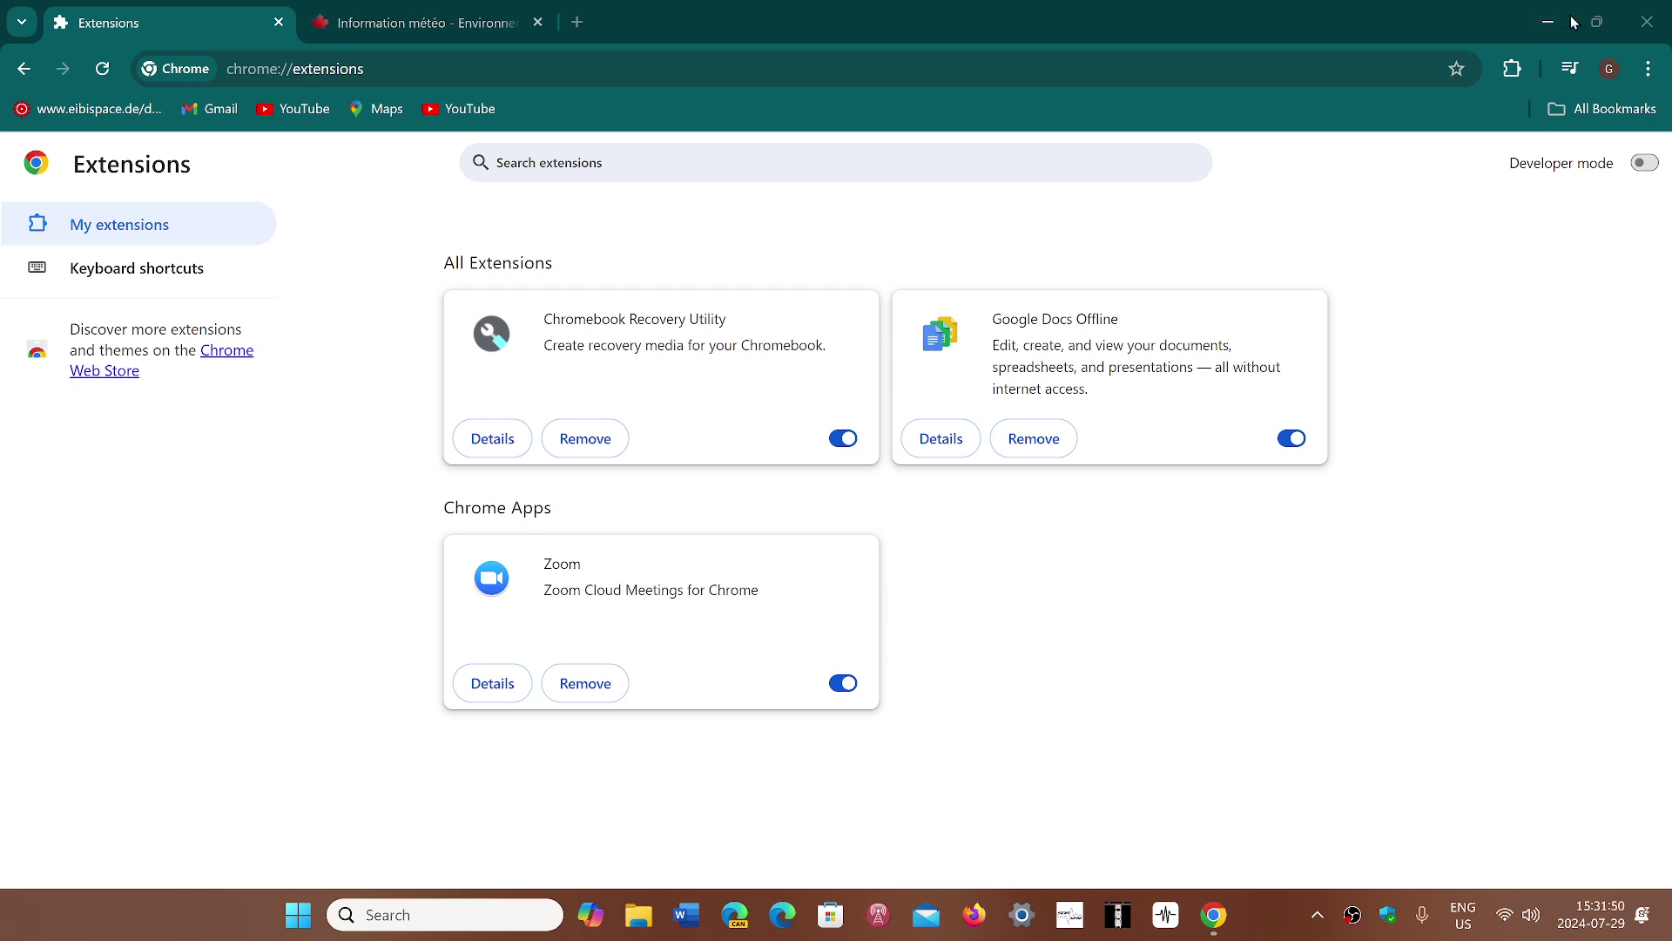
click(1648, 24)
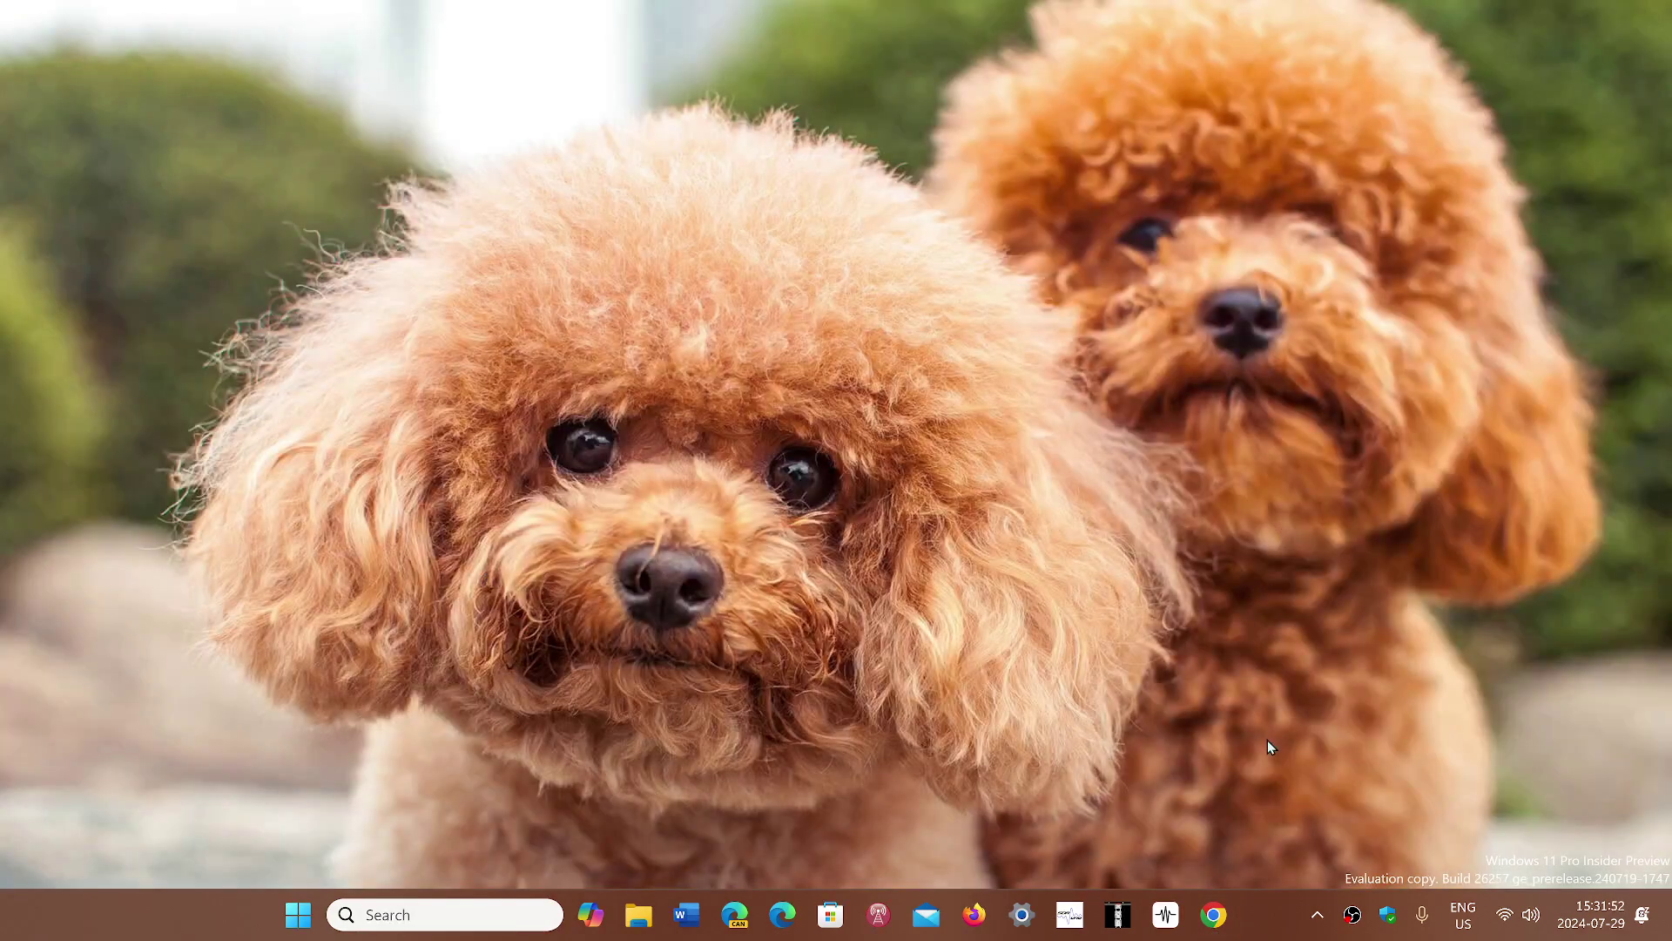